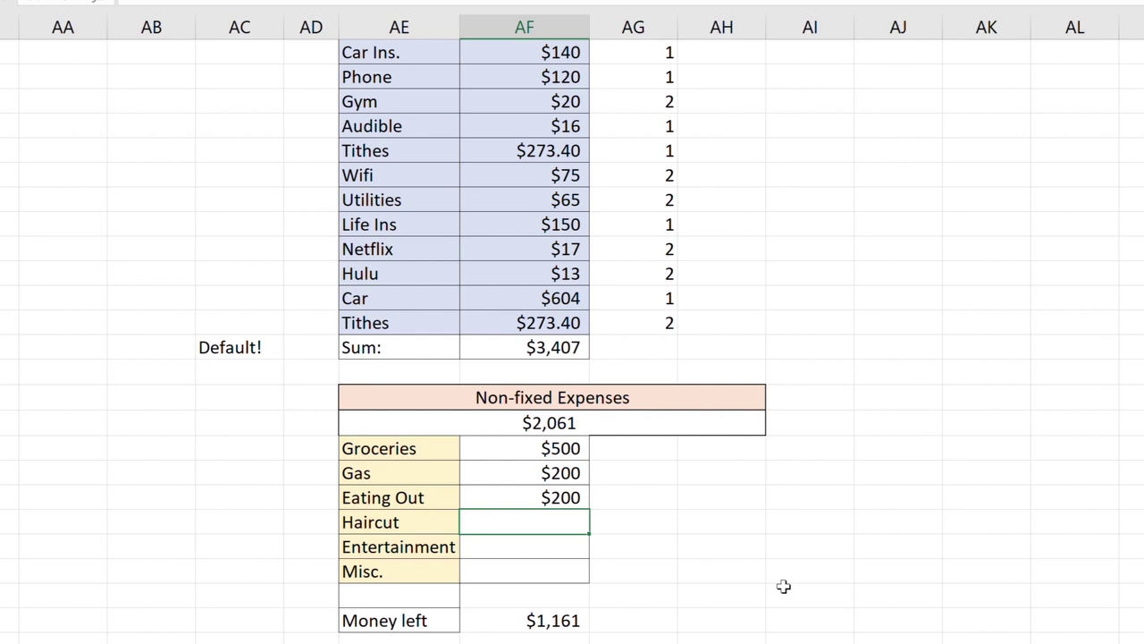
Step: Fill in the remaining non-fixed expenses: 60 for Haircut, 300 for Entertainment and 250 for Misc
text(60)
key(Return)
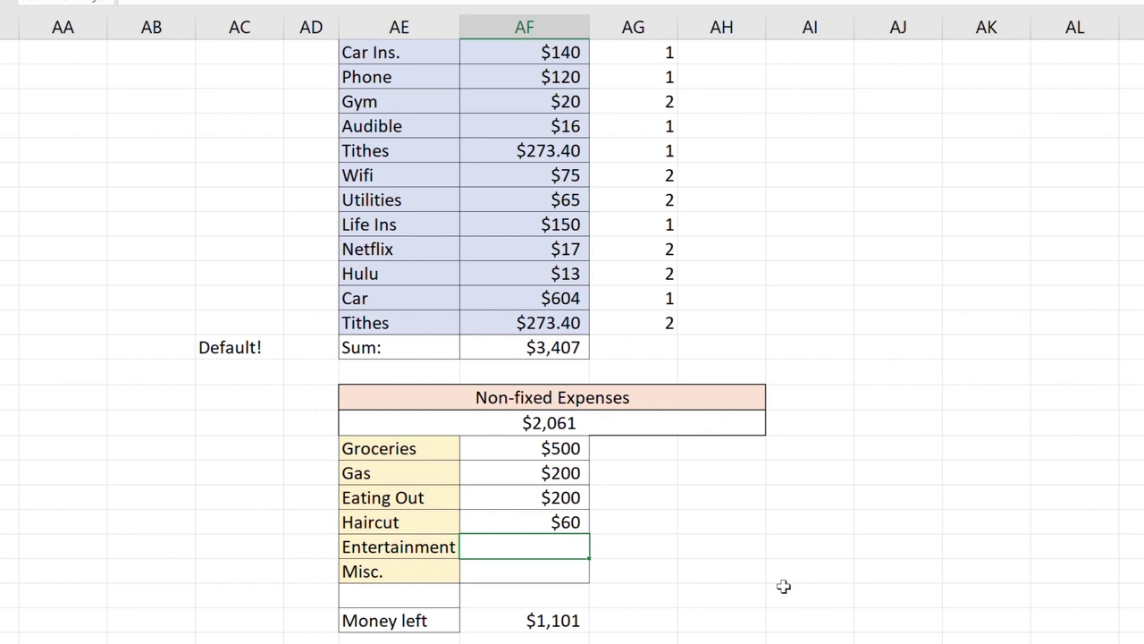
text(300)
key(Return)
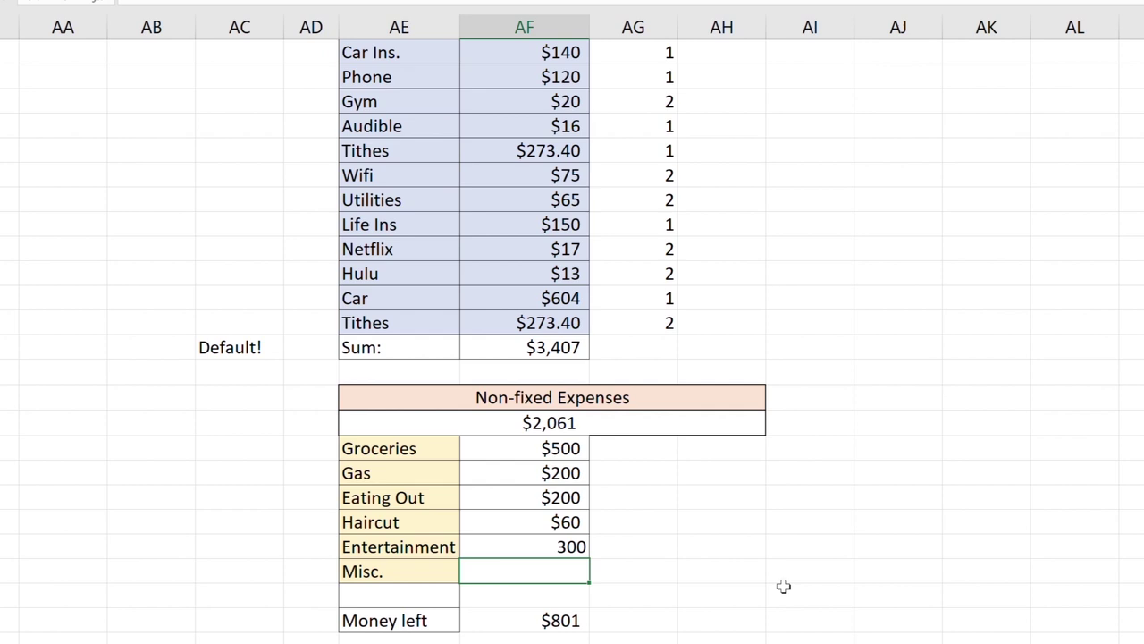
text(250)
key(ctrl+Return)
key(Down)
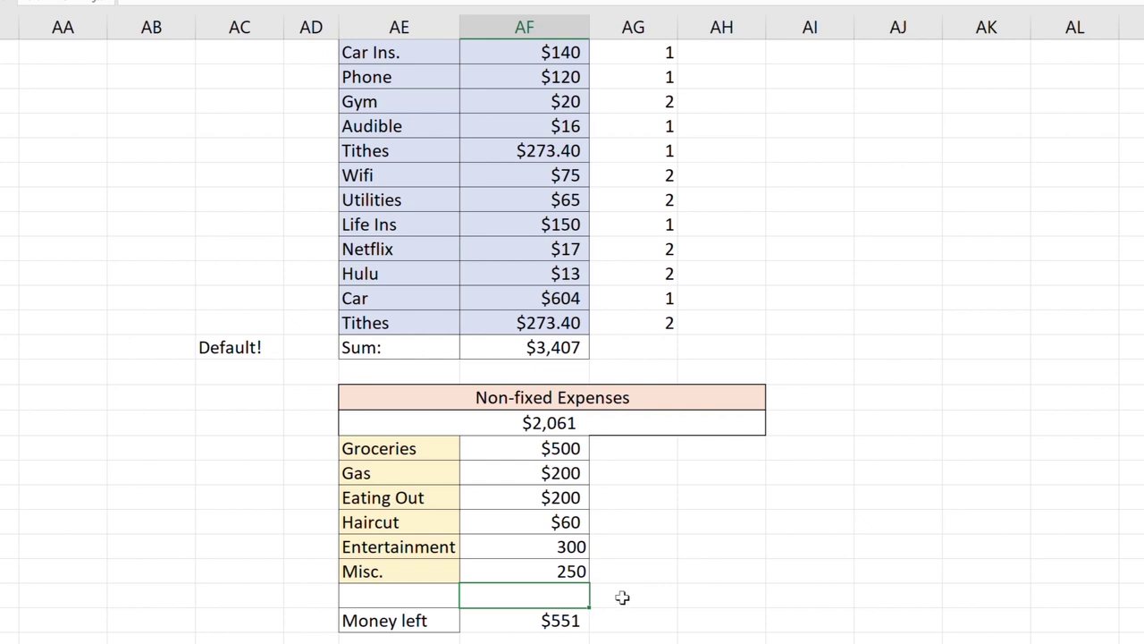
click(622, 597)
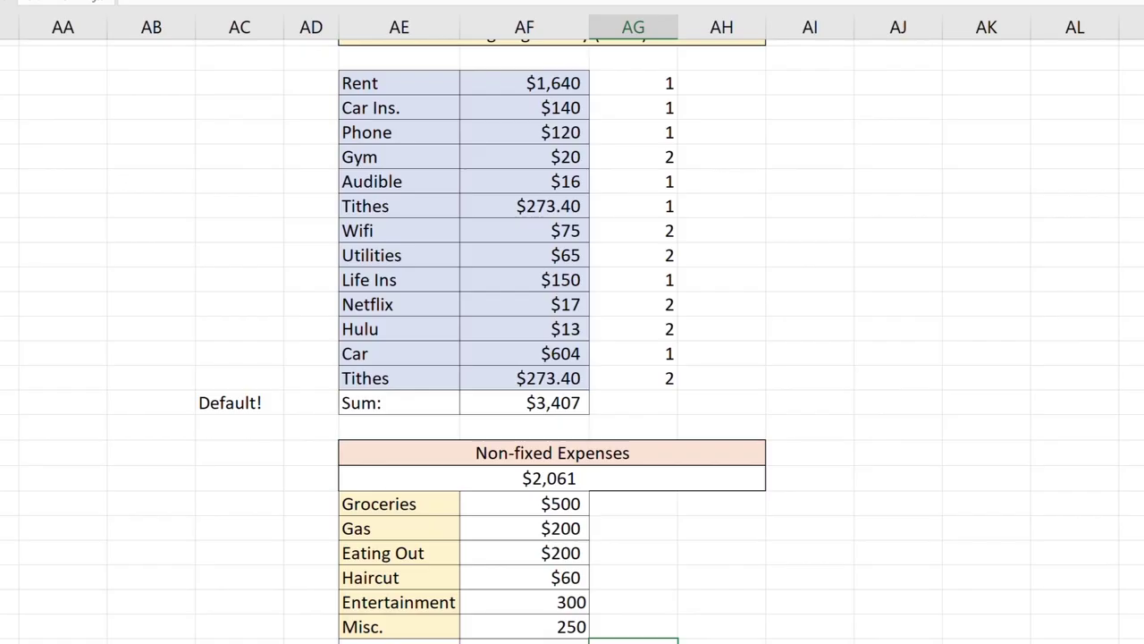
scroll(572, 339, down, 1)
scroll(572, 343, up, 1)
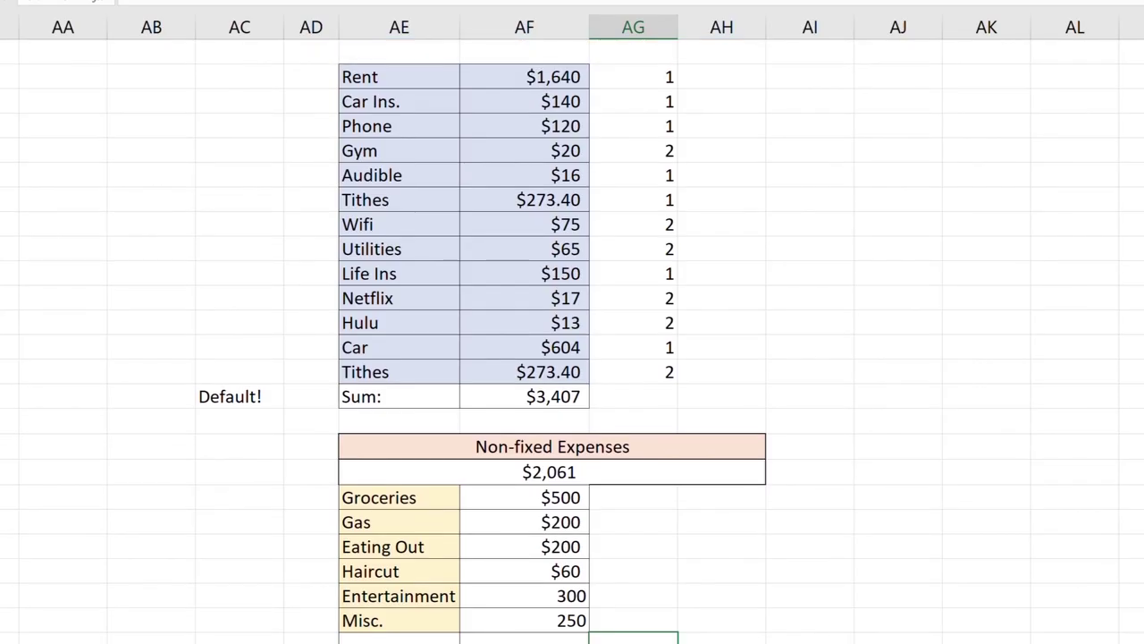
scroll(572, 340, down, 1)
scroll(573, 340, up, 1)
scroll(1131, 426, down, 2)
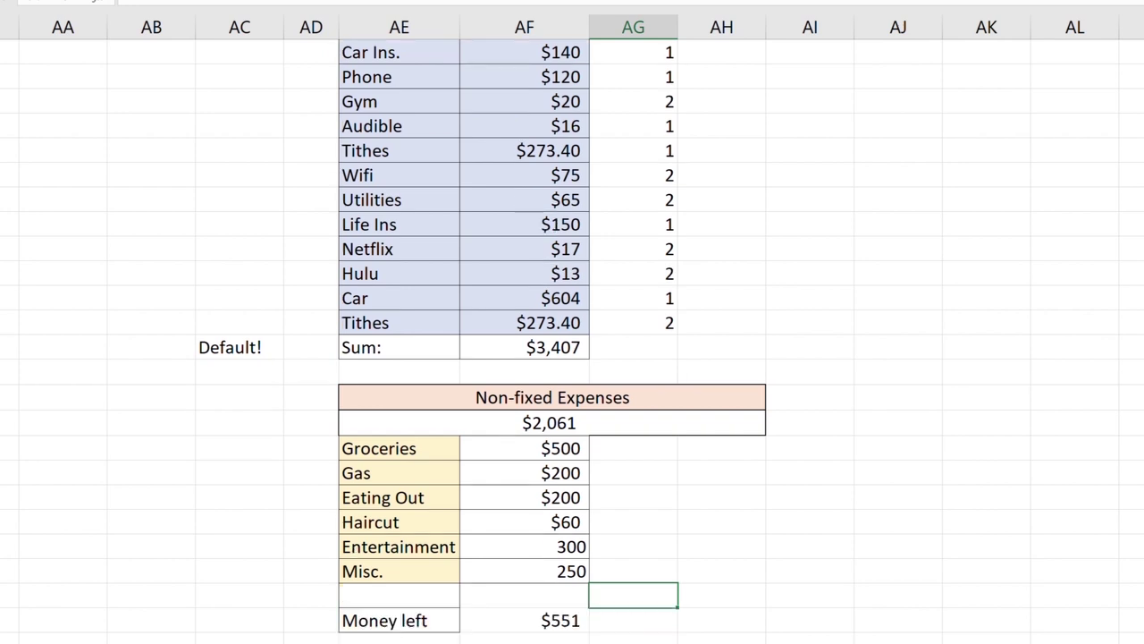
Step: Copy the Rent, Car Ins. and Phone rows with their amounts from the fixed expenses to the range starting at AL10
scroll(573, 340, up, 3)
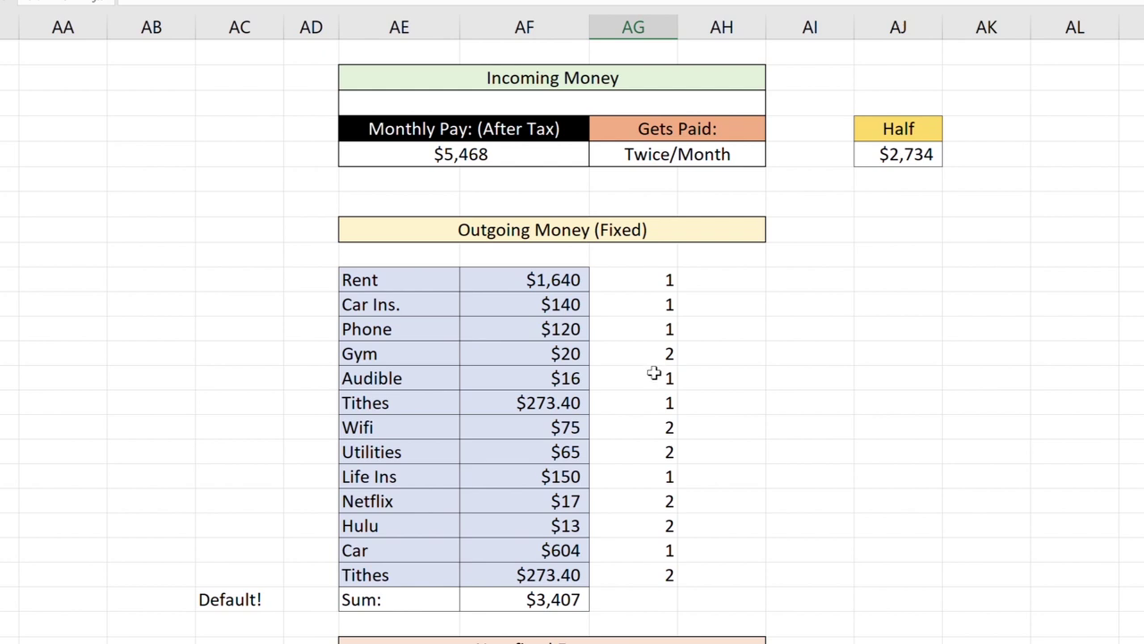
scroll(916, 392, right, 1)
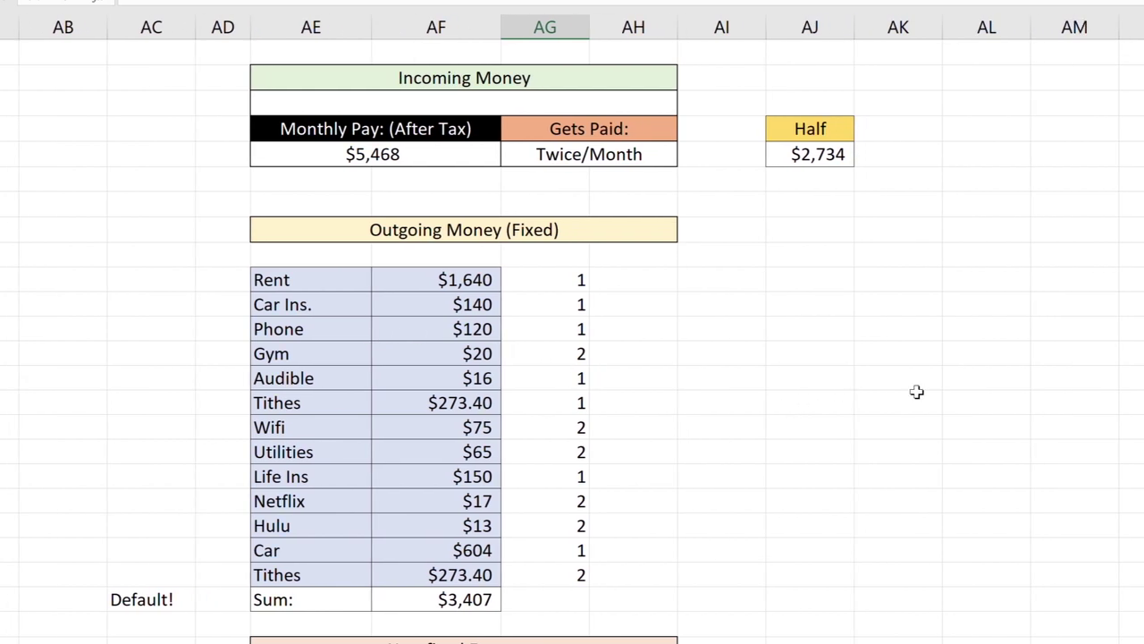
scroll(916, 392, right, 1)
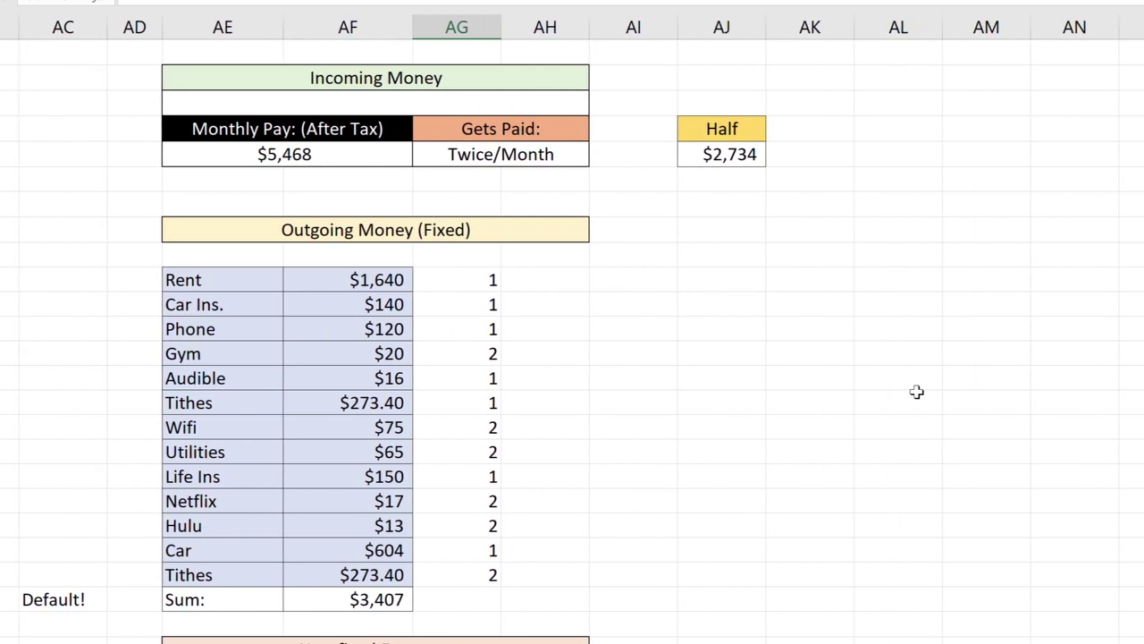
drag(207, 278, 327, 332)
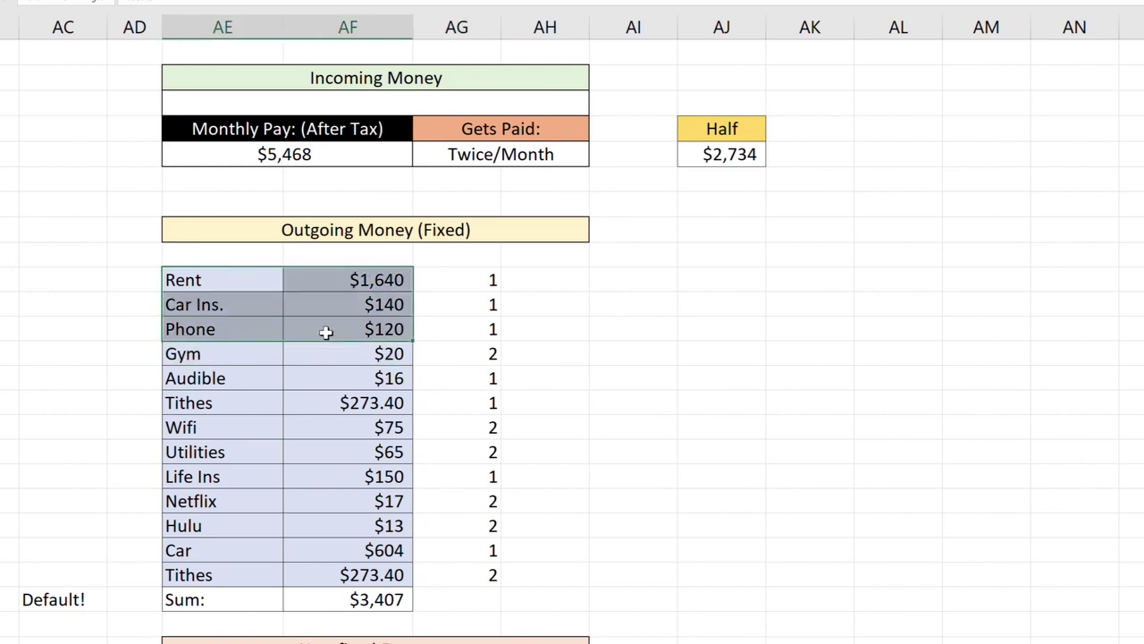
key(ctrl+c)
click(889, 281)
key(ctrl+v)
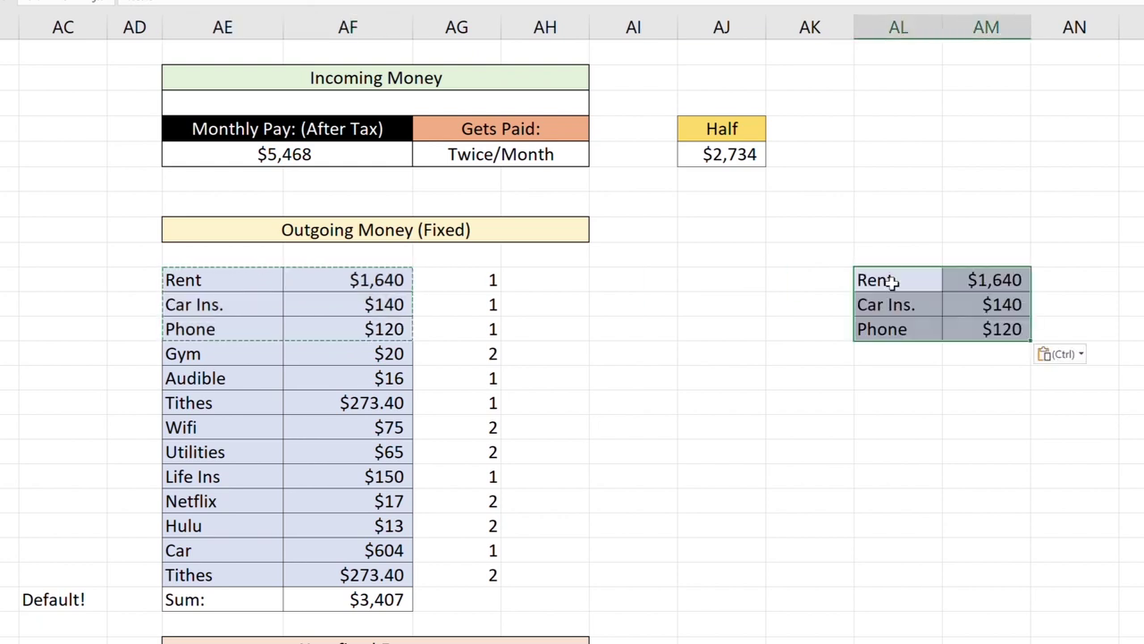
Step: Copy the Audible row and the Tithes row marked 1 directly beneath Phone in the new list
drag(225, 385, 358, 405)
key(ctrl+c)
click(898, 354)
key(ctrl+v)
Step: Copy the Life Ins and Car rows with their amounts to the end of the new list in columns AL and AM
drag(198, 477, 319, 477)
key(ctrl+c)
click(900, 402)
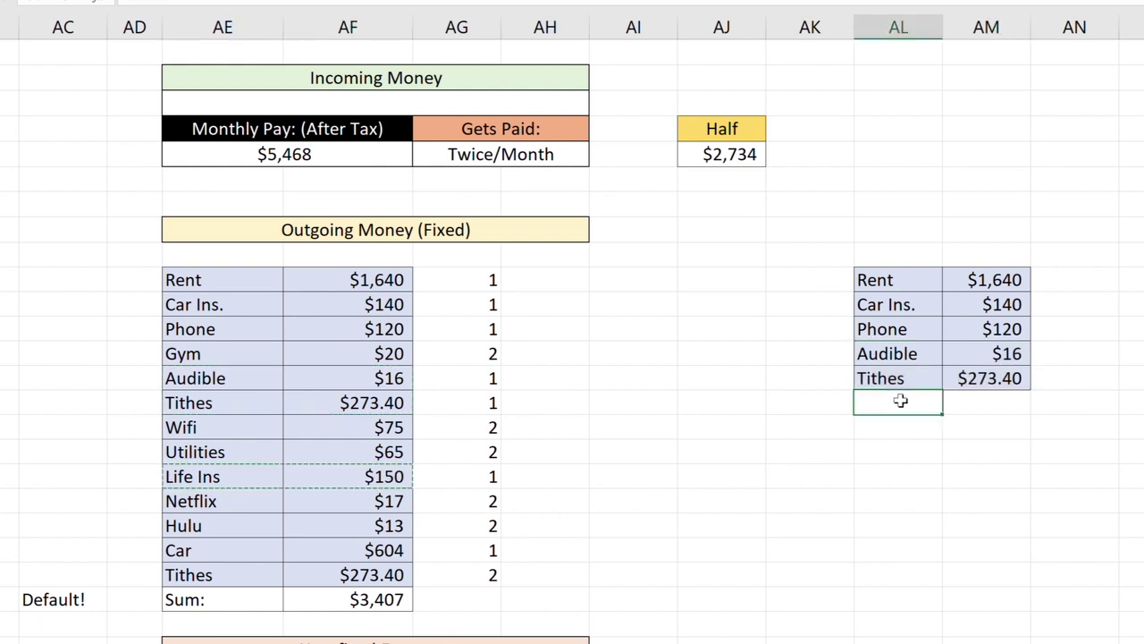
key(ctrl+v)
drag(204, 550, 358, 550)
key(ctrl+c)
click(899, 428)
key(ctrl+v)
key(Down)
key(Down)
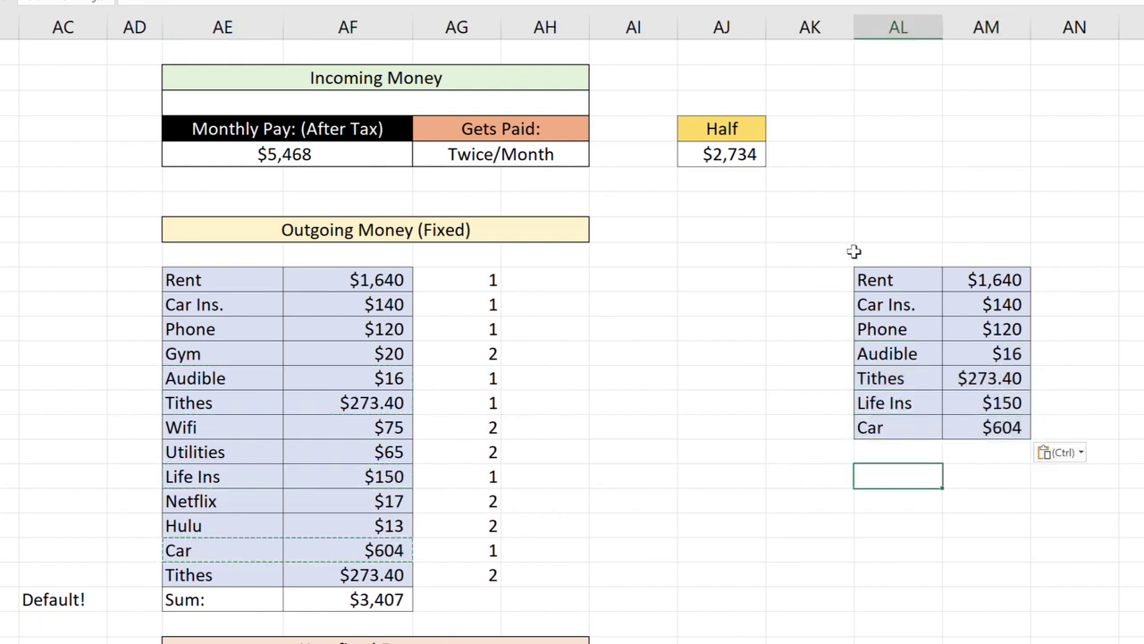
Step: Merge and center the two cells above the copied list and title them "1st Half"
drag(854, 251, 956, 248)
key(alt+h)
text(mc1st Half)
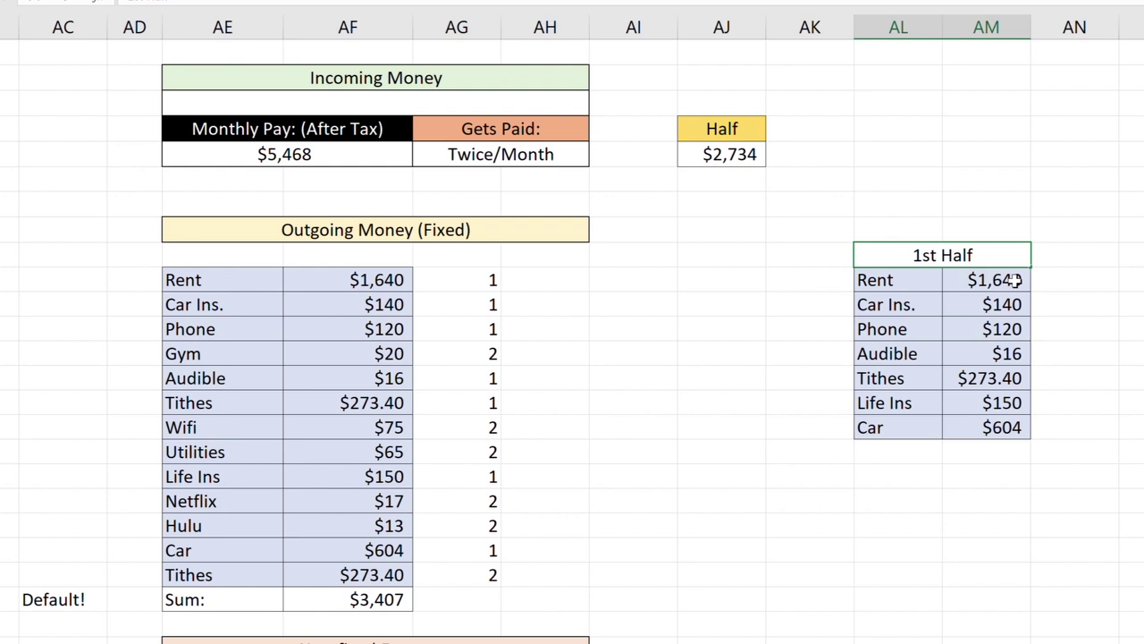
Step: Add a "Sum:" row beneath Car that totals AM10:AM16
click(899, 451)
text(Sum:)
key(Tab)
text(=)
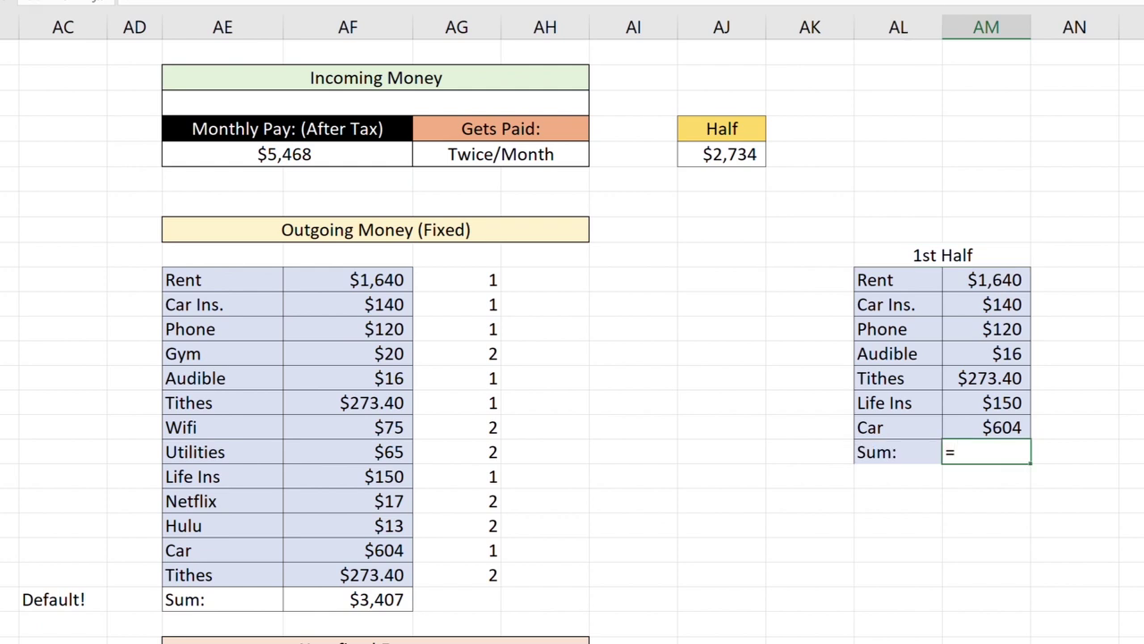
key(alt+equal)
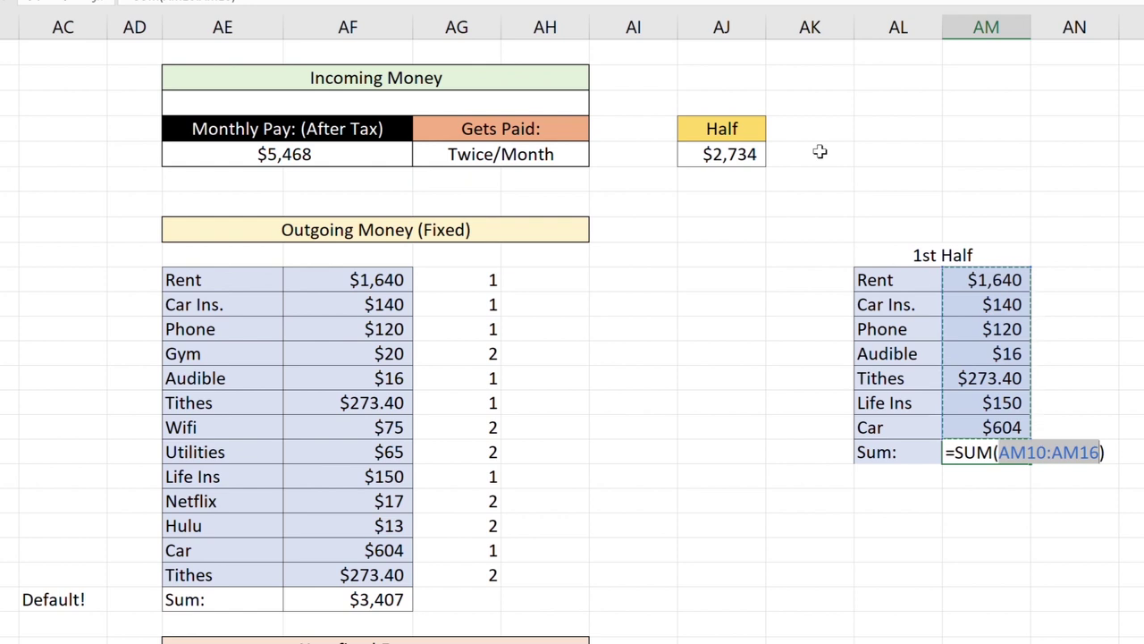
key(ctrl+Return)
key(Down)
click(784, 308)
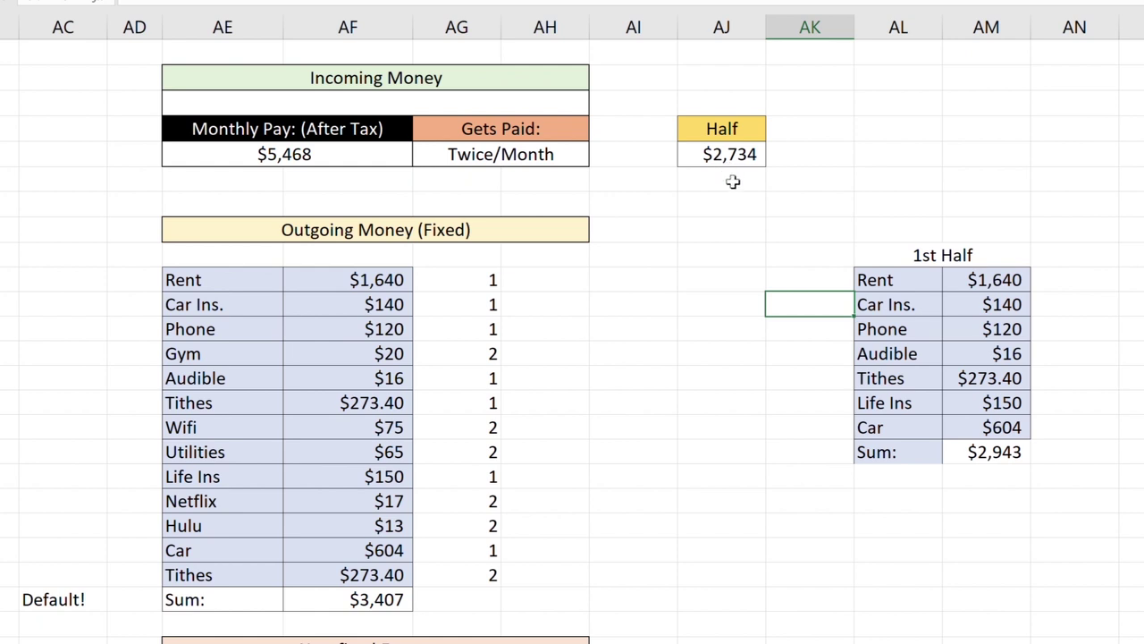
click(725, 154)
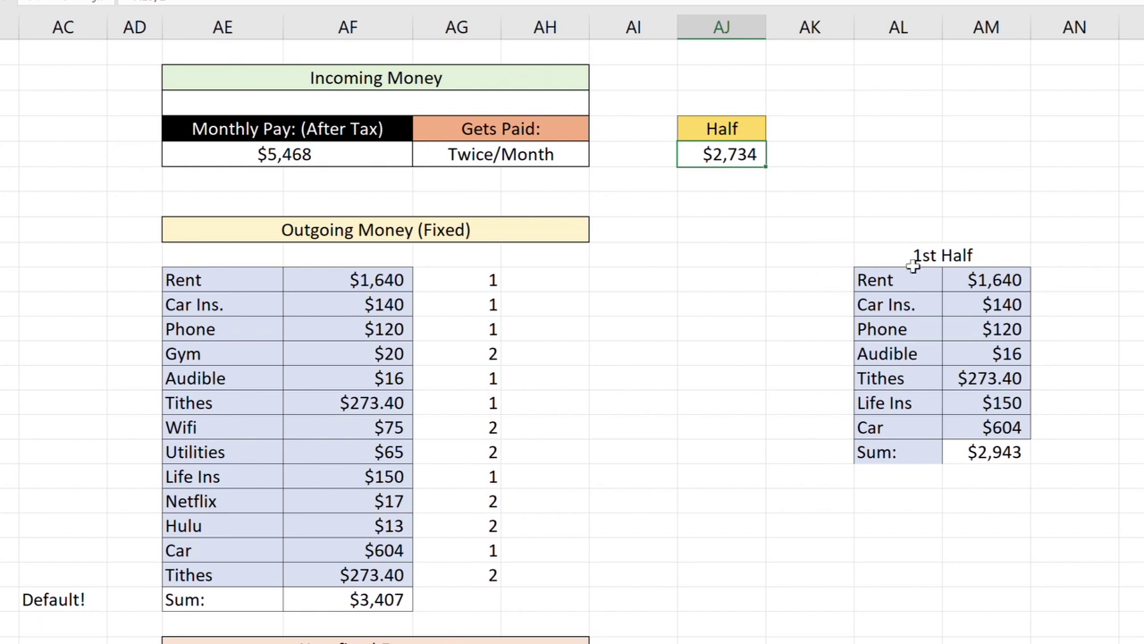
Step: Merge and center the AP and AQ cells level with the 1st Half heading and title them "2nd Half"
scroll(1031, 475, right, 5)
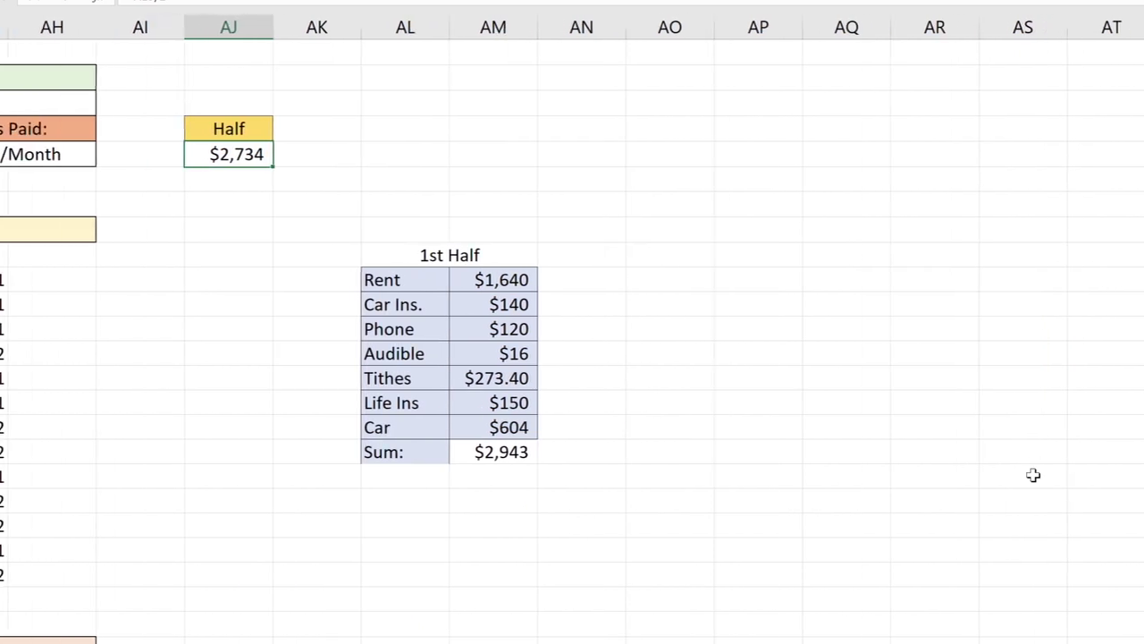
drag(751, 257, 832, 256)
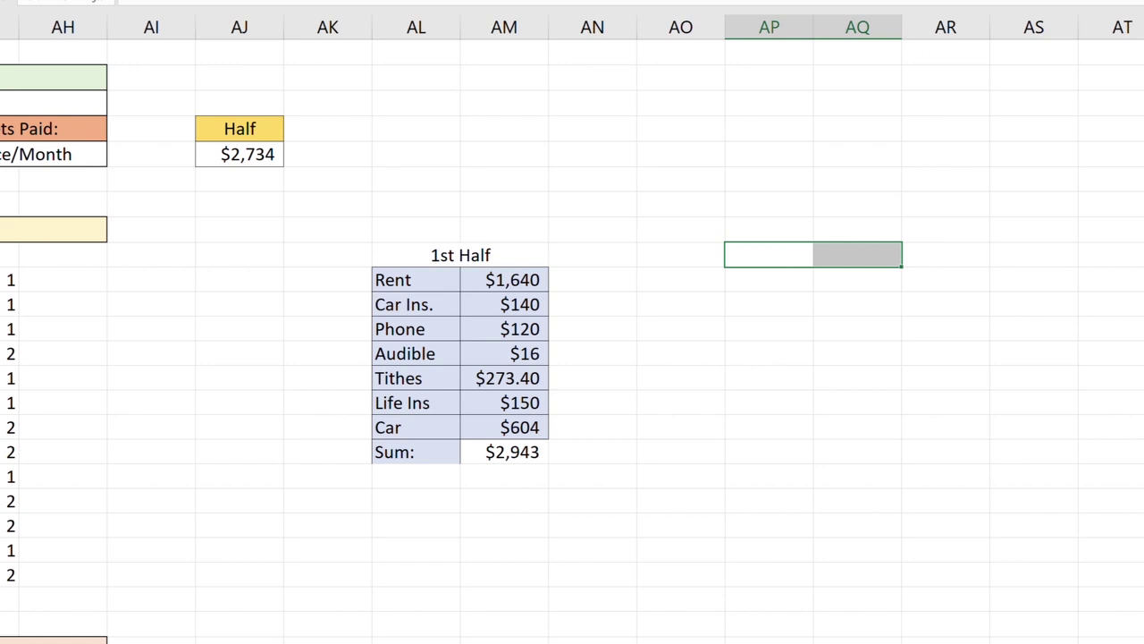
key(alt+h)
text(mc2)
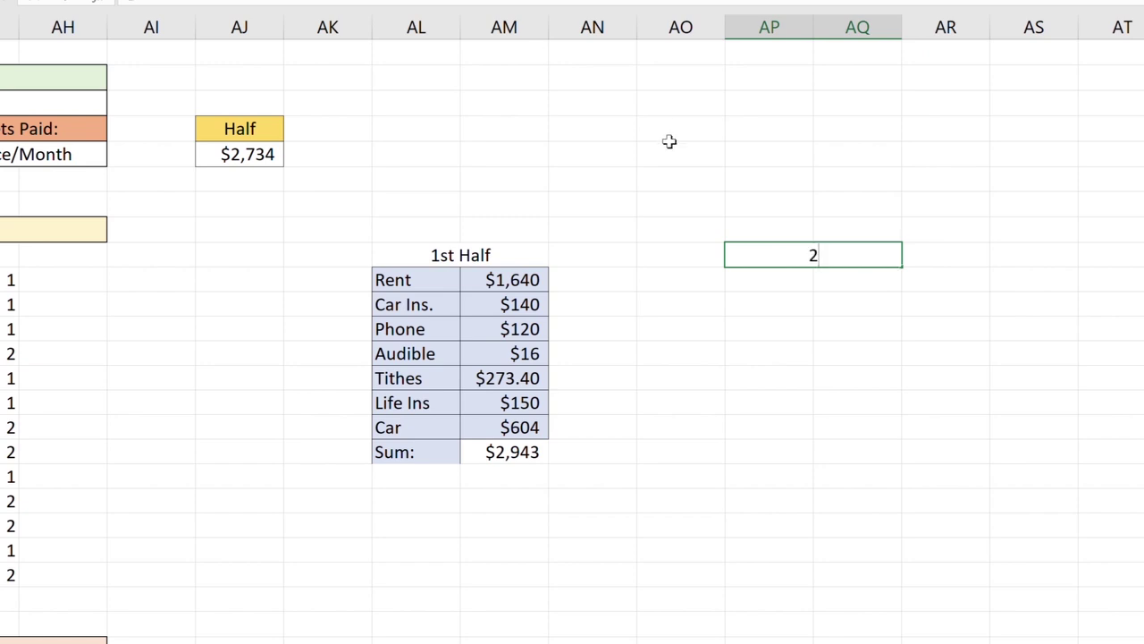
text(nd Half)
key(Return)
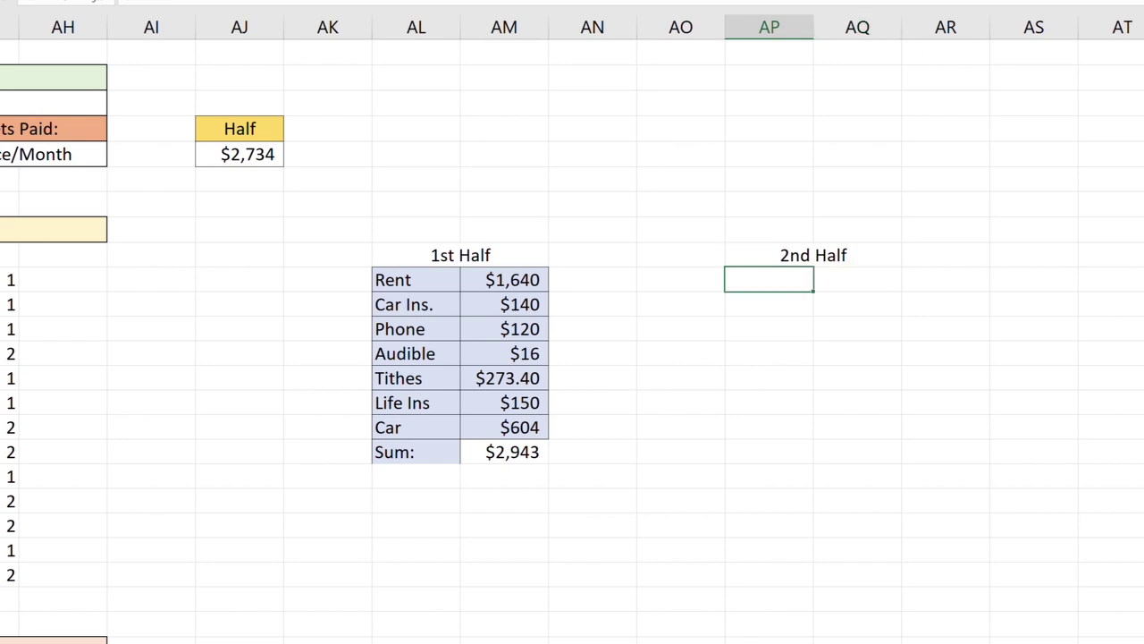
Step: Copy the Gym, Wifi and Utilities rows with their amounts from the fixed expenses to beneath the 2nd Half heading
scroll(572, 329, left, 4)
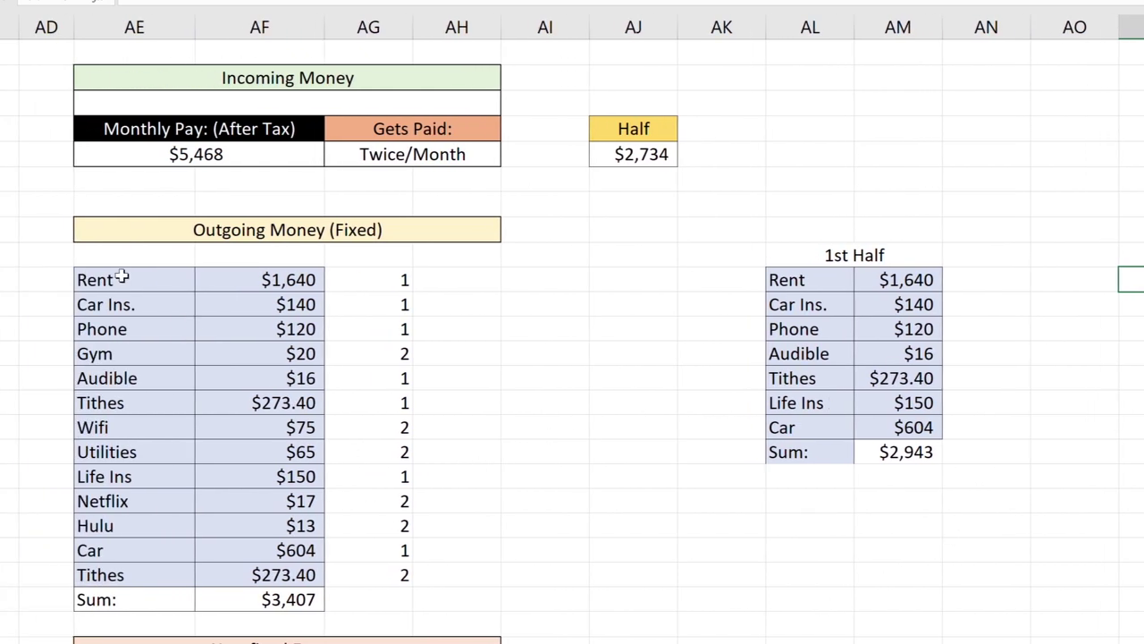
drag(129, 358, 230, 363)
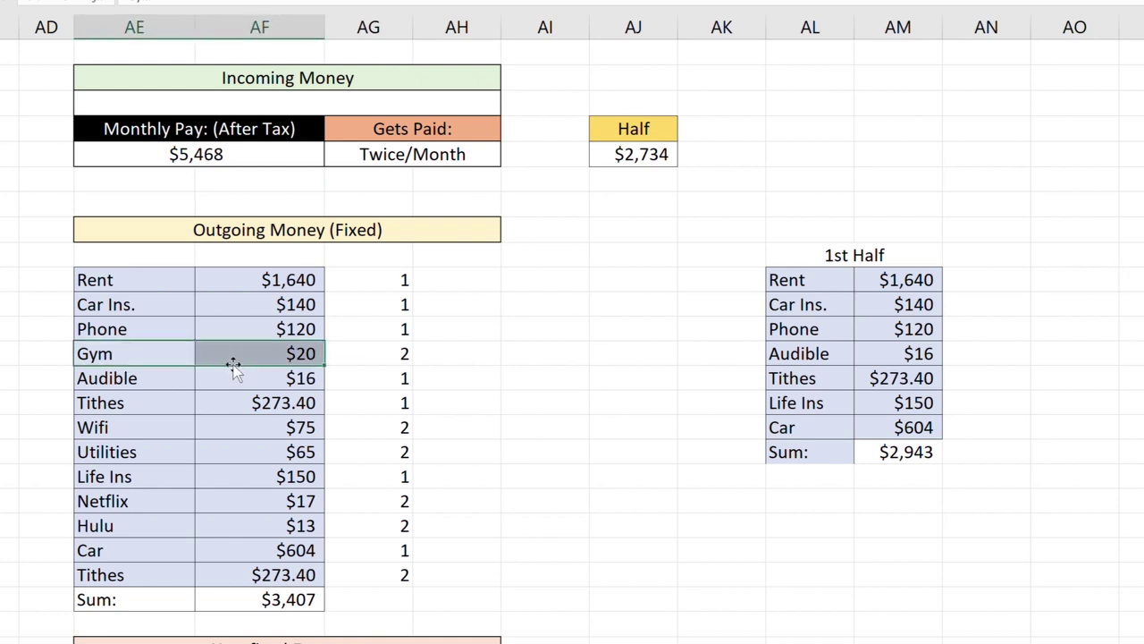
key(ctrl+c)
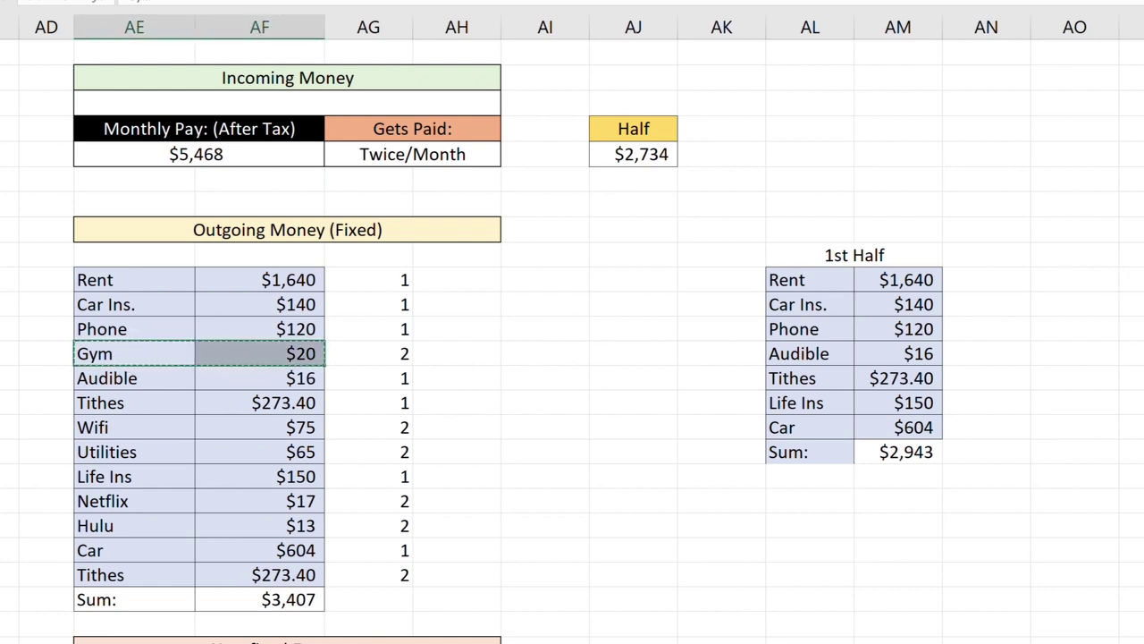
click(1131, 280)
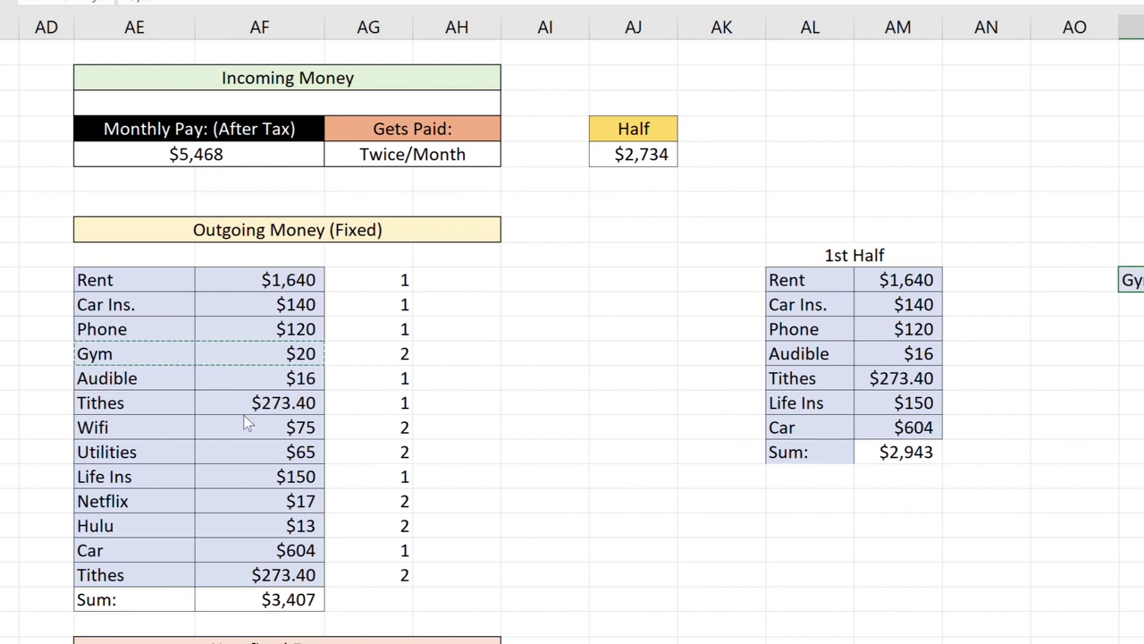
drag(134, 422, 228, 454)
key(ctrl+c)
key(ctrl+v)
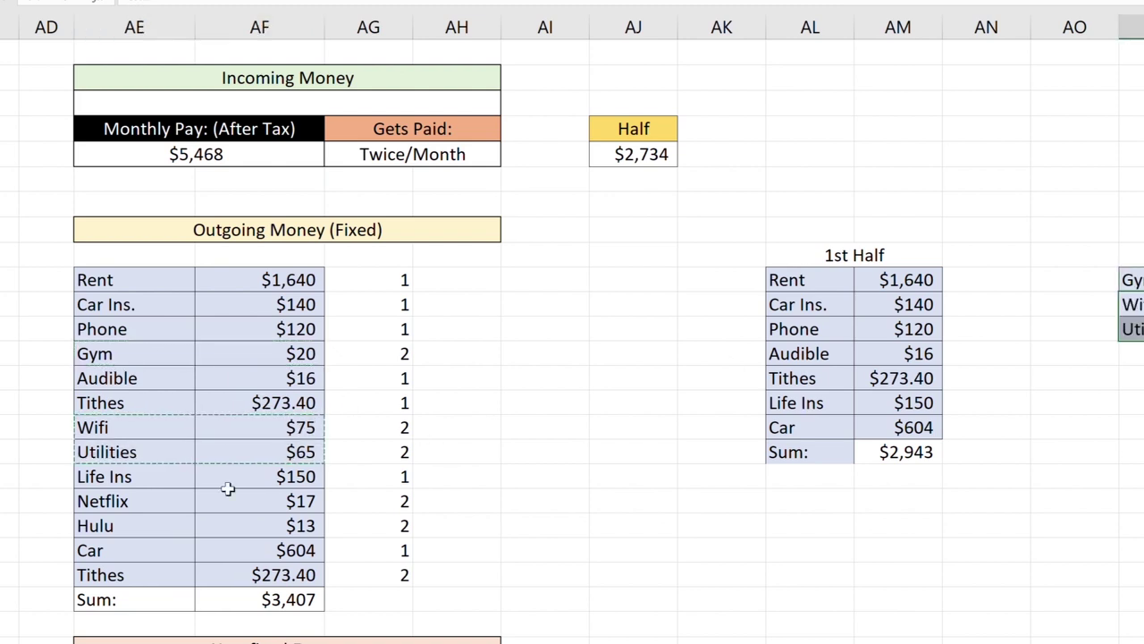
Step: Copy the Netflix and Hulu rows and the Tithes row marked 2 to the end of the 2nd Half list
drag(150, 506, 227, 524)
key(ctrl+c)
click(1131, 353)
key(ctrl+v)
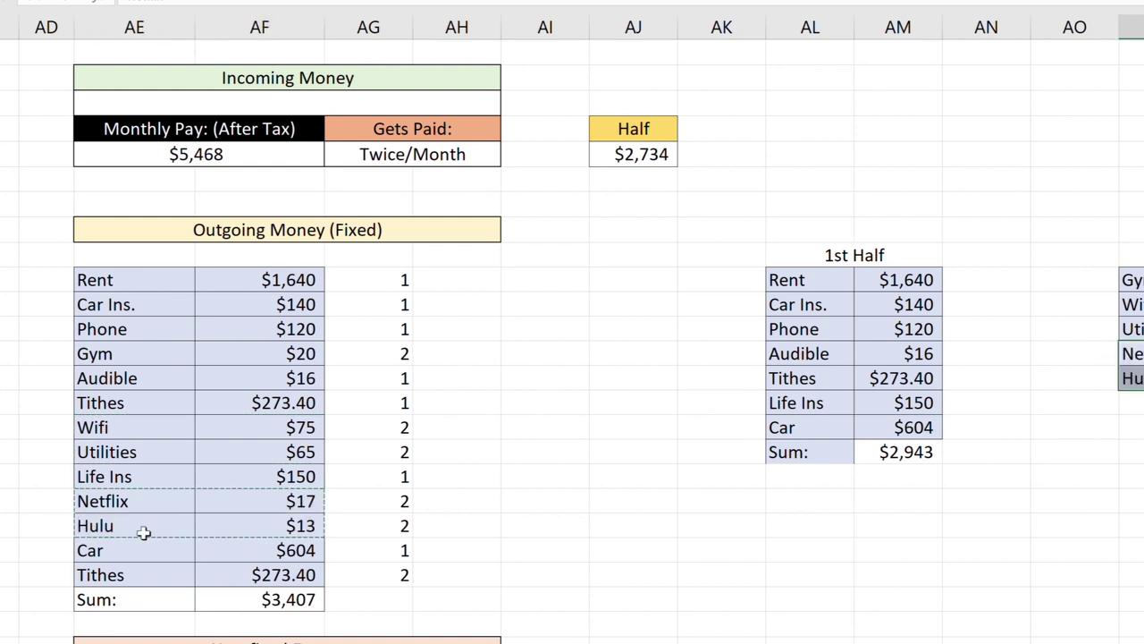
drag(118, 575, 247, 577)
key(ctrl+c)
click(1125, 402)
key(ctrl+v)
click(1078, 481)
Step: Add a "Sum:" row beneath Tithes in the 2nd Half list that totals the amounts above it
scroll(1077, 494, right, 1)
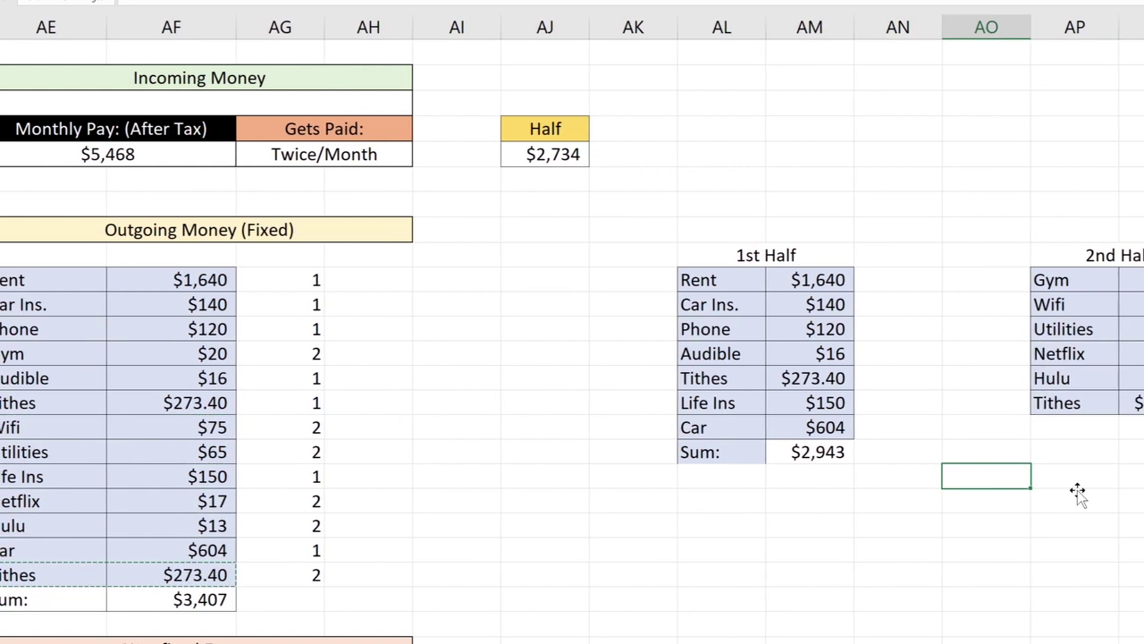
scroll(1077, 494, right, 3)
click(775, 427)
text(Sum:)
key(Tab)
text(=)
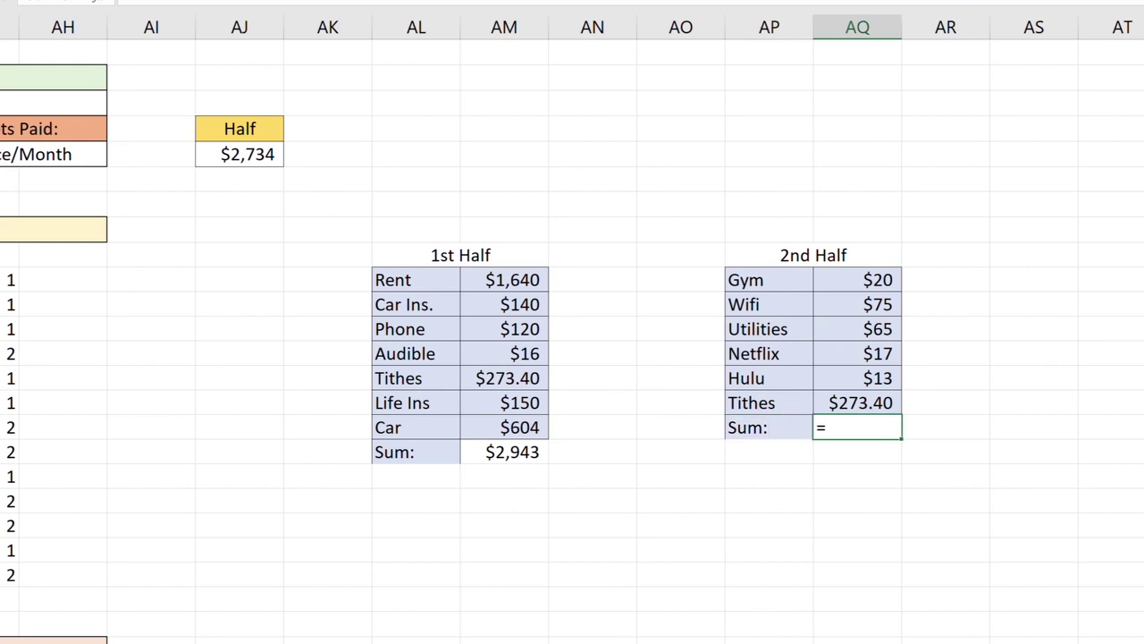
key(alt+equal)
key(Return)
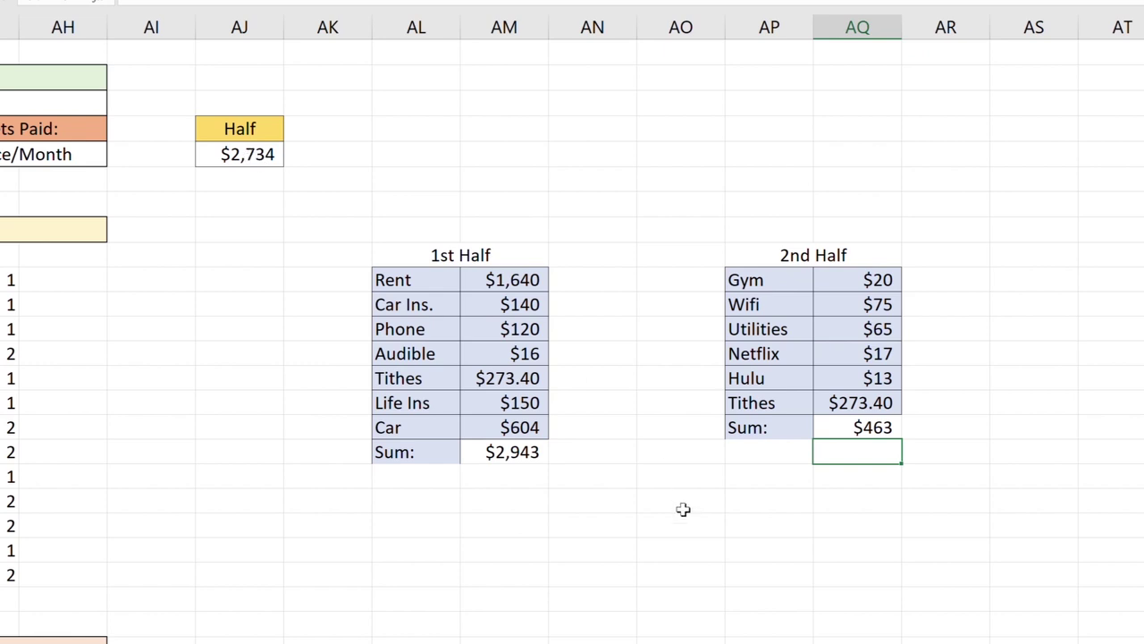
Step: Label a row "Left" two rows below the 1st Half sum, and on the same row under the 2nd Half list
click(644, 546)
click(445, 511)
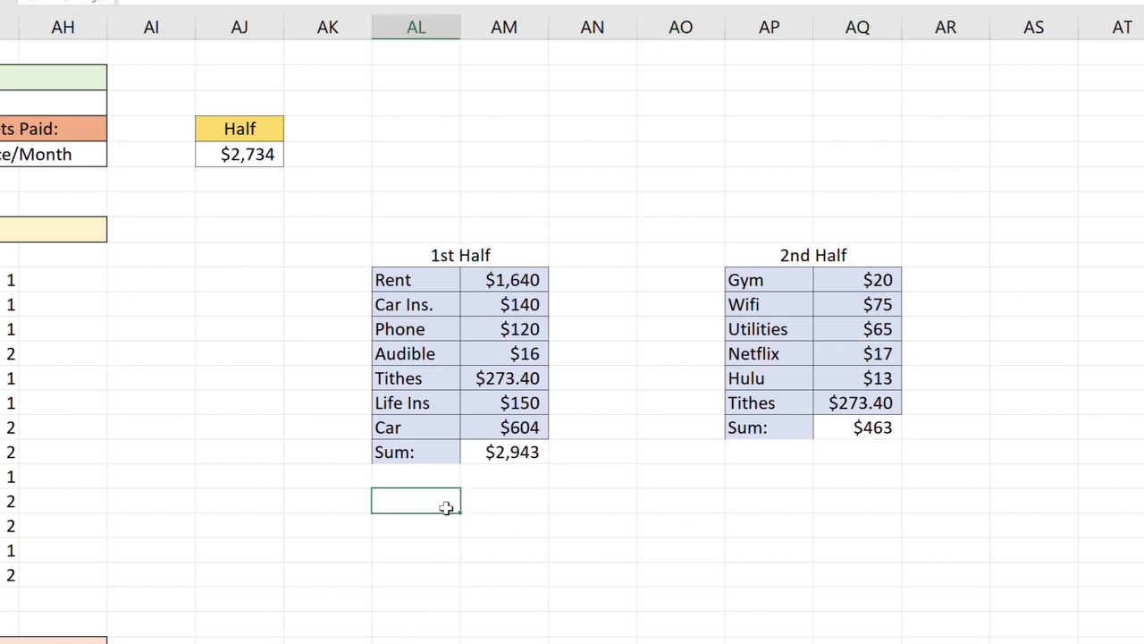
text(Left)
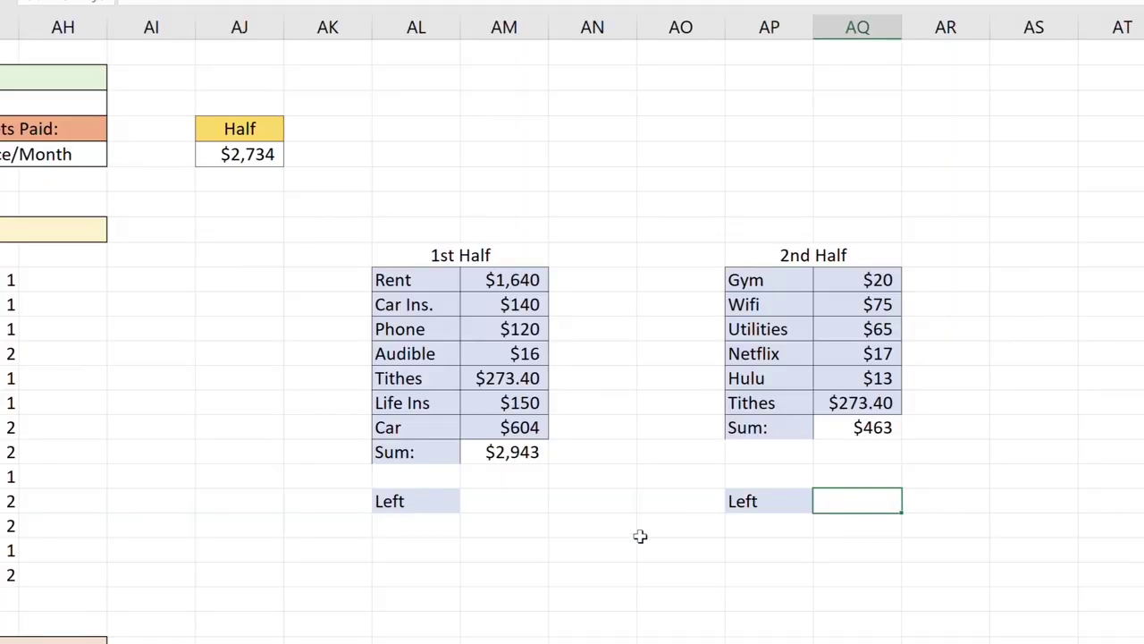
Step: Calculate the 1st Half's Left amount by subtracting its sum from the half-month pay with =AJ5-AM17
click(525, 498)
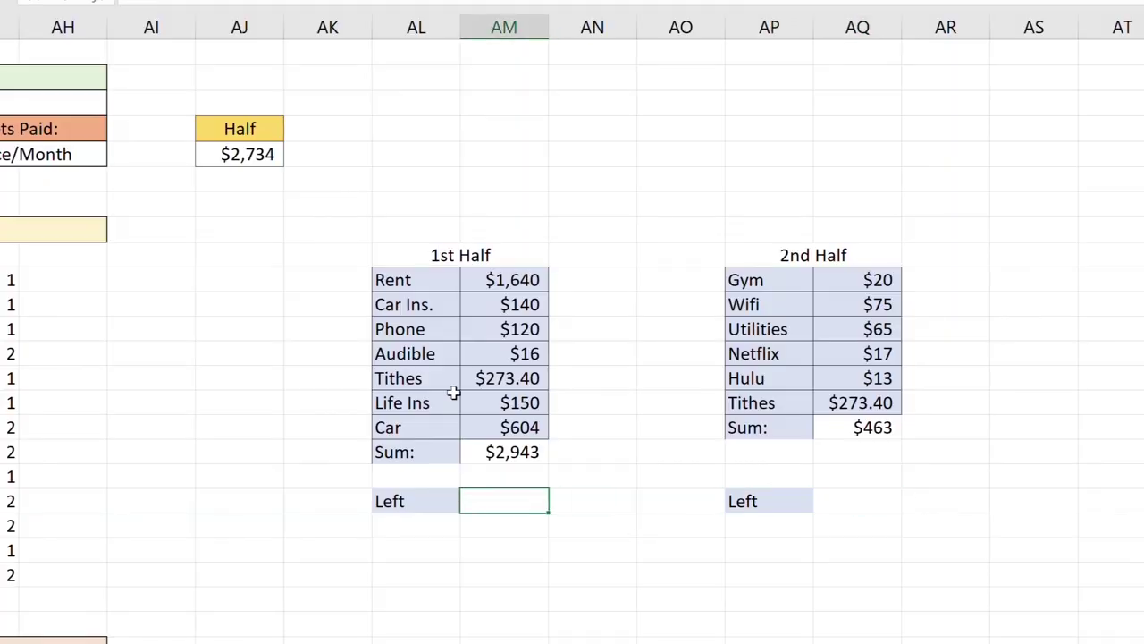
text(=)
click(253, 155)
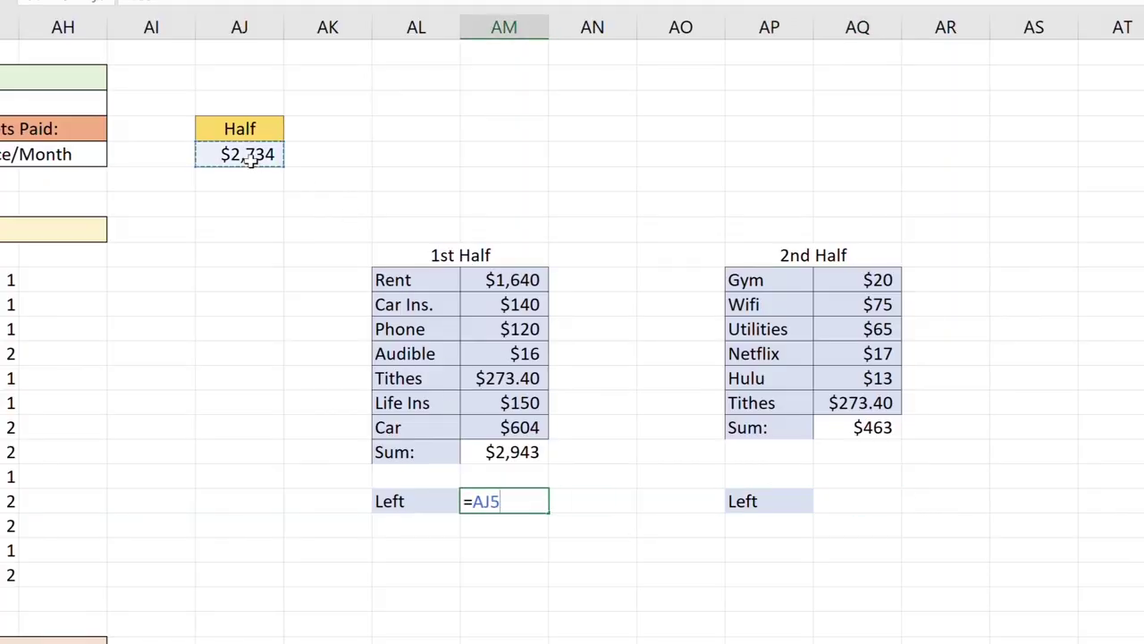
text(-)
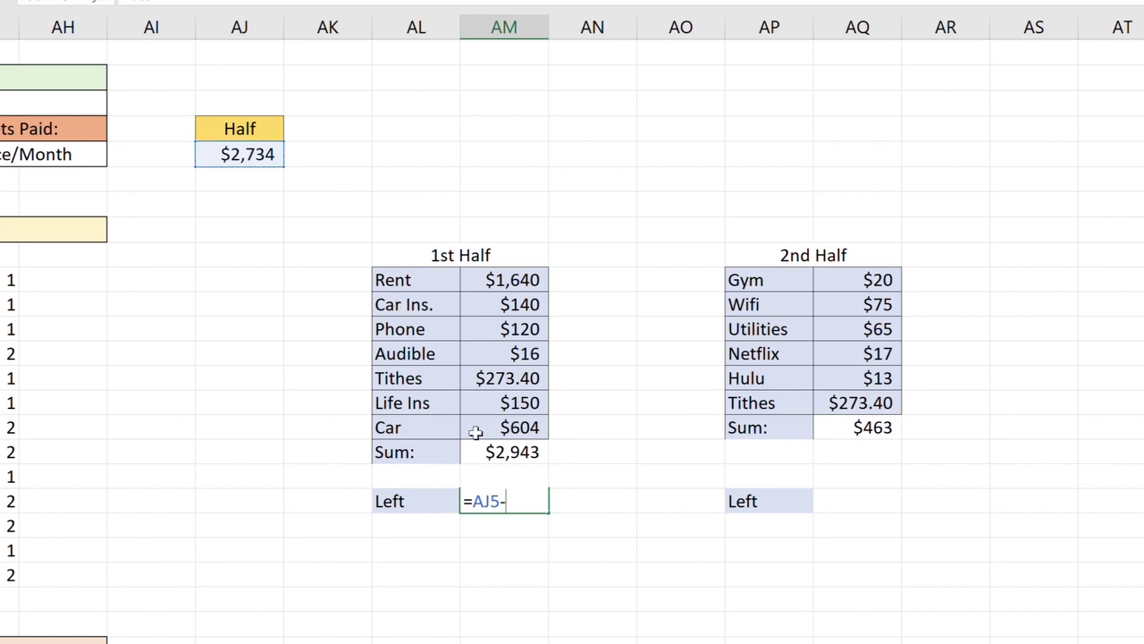
click(523, 460)
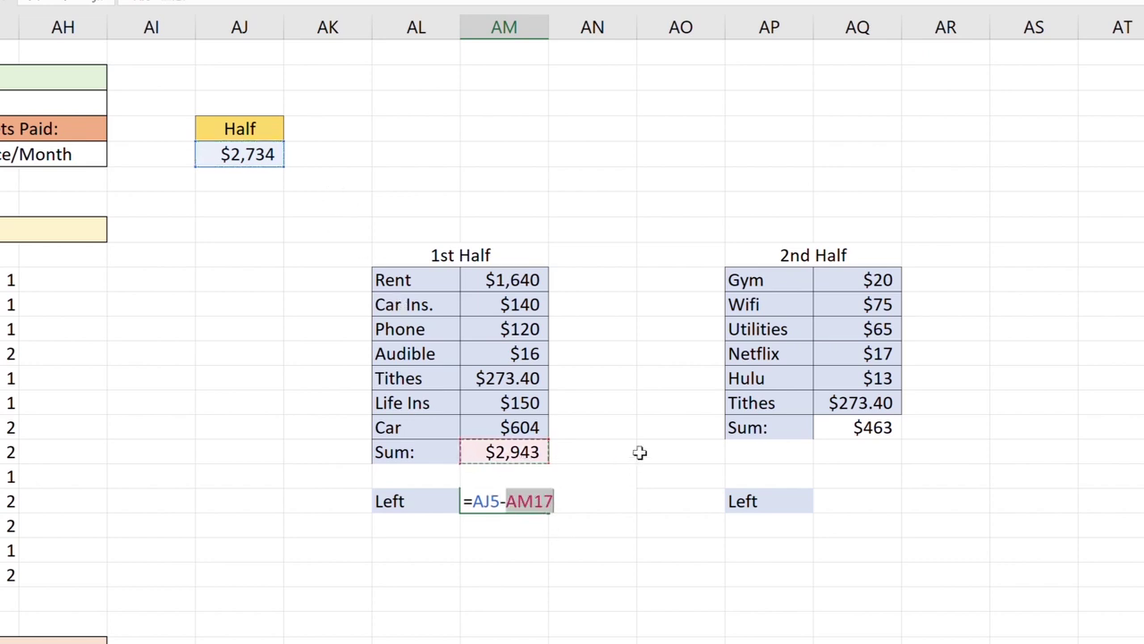
key(Return)
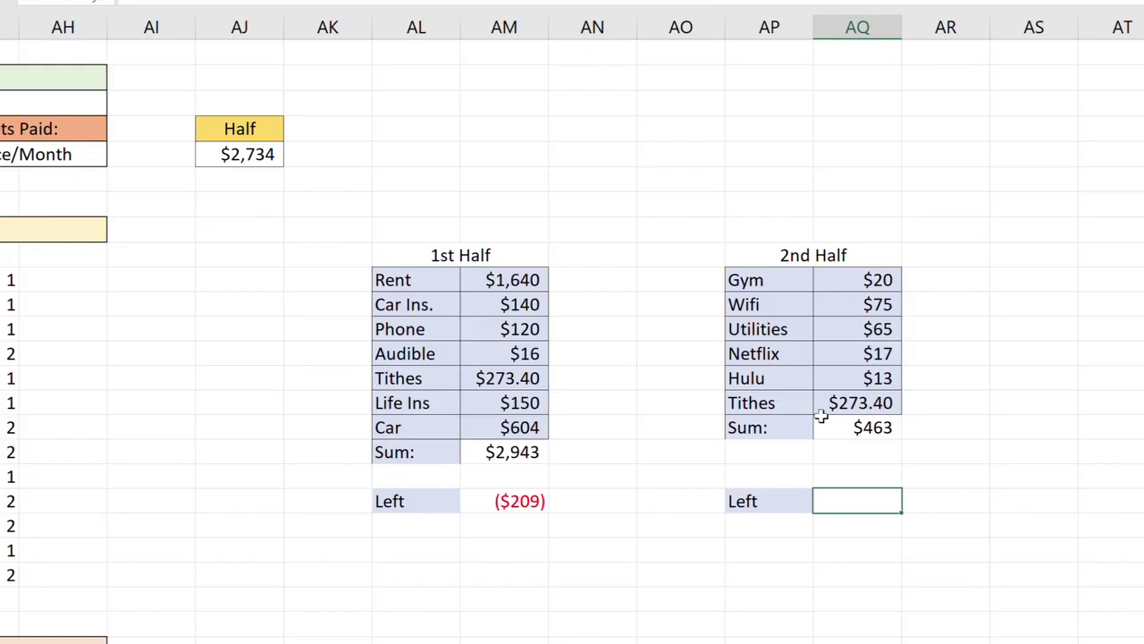
Step: Calculate the 2nd Half's Left amount by subtracting its sum from the half-month pay in AJ5
text(=)
click(232, 153)
text(-)
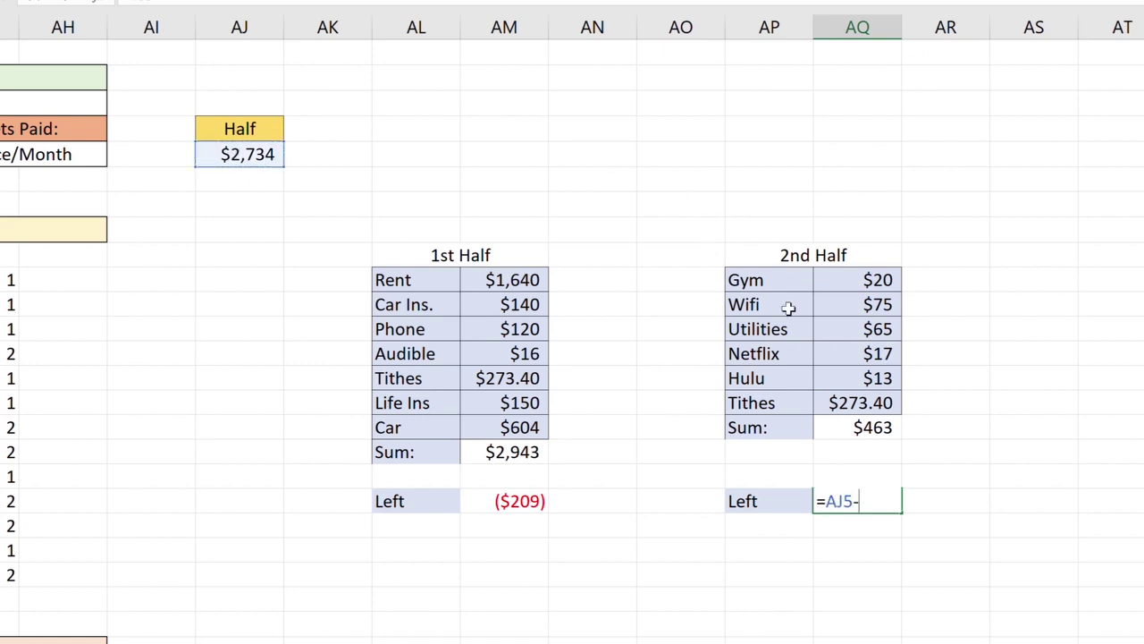
click(872, 429)
key(Return)
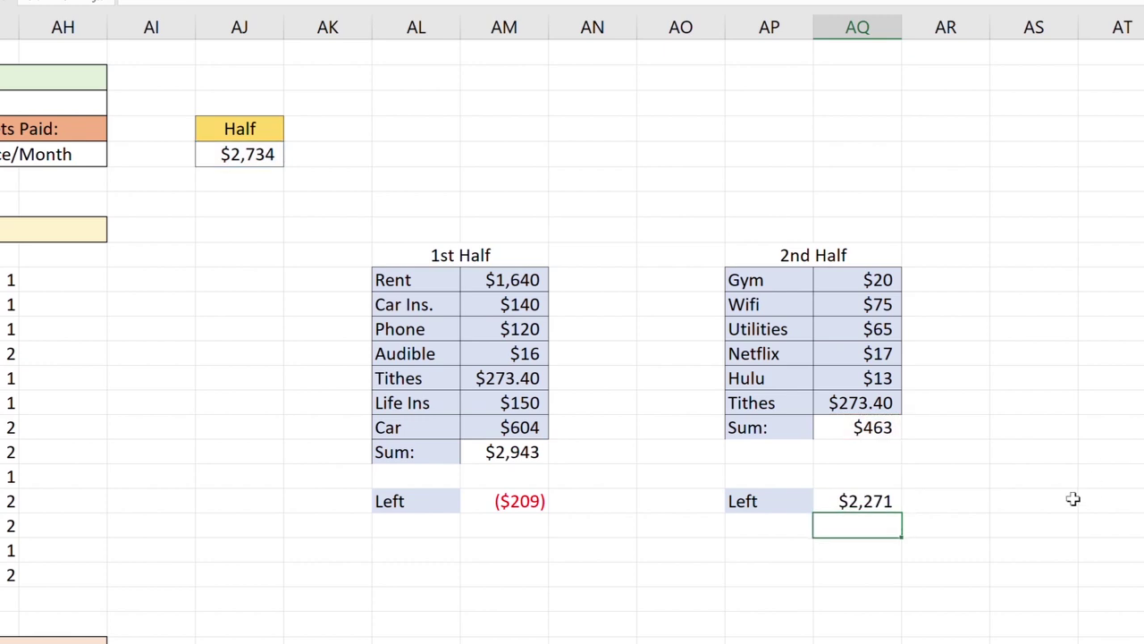